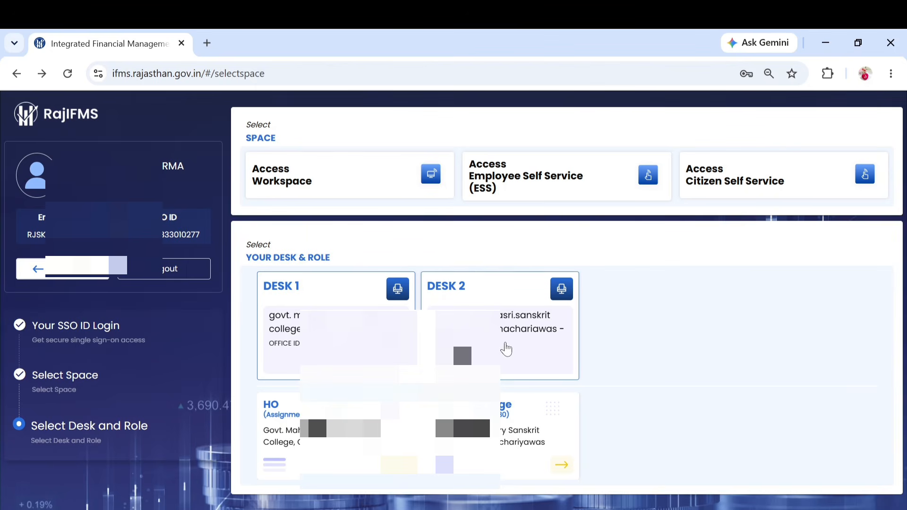
# Step: Choose the Desk 2 card to reach the IFMS App Dashboard with the DDO role
pyautogui.click(506, 349)
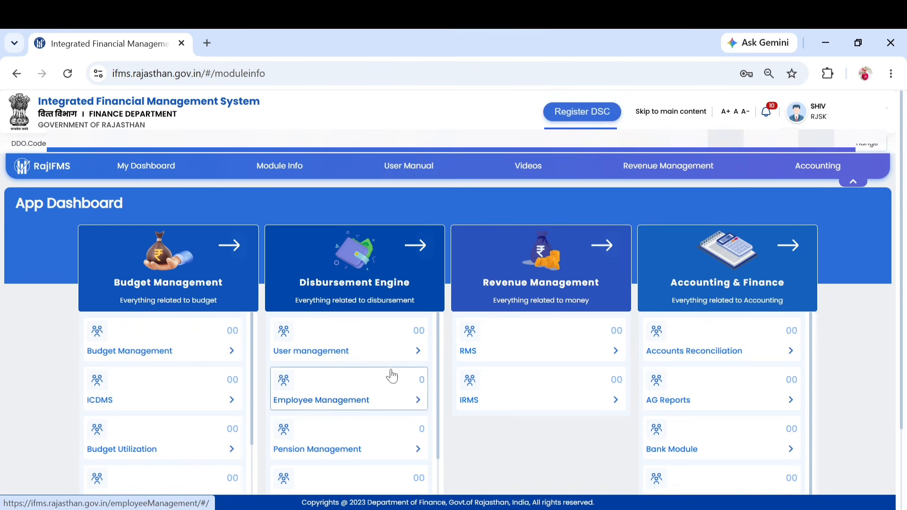
# Step: Open the Employee Management dashboard and dismiss the invalid post-count notification
pyautogui.click(397, 399)
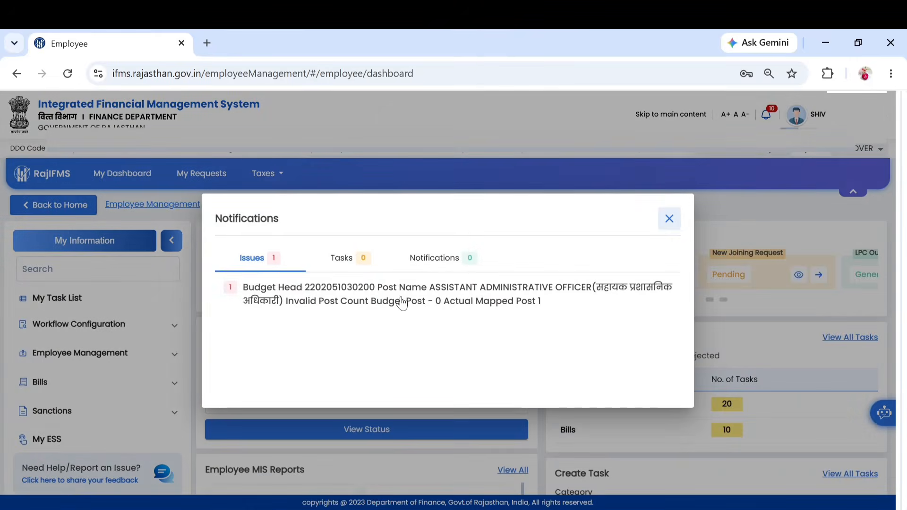
pyautogui.click(671, 220)
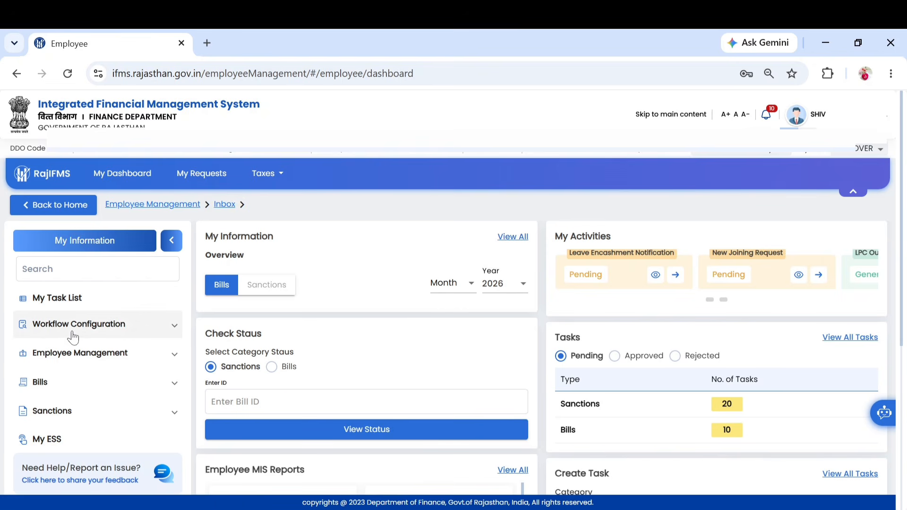
# Step: Expand Employee Management, then Employee Transfer Management in the left sidebar
pyautogui.click(80, 357)
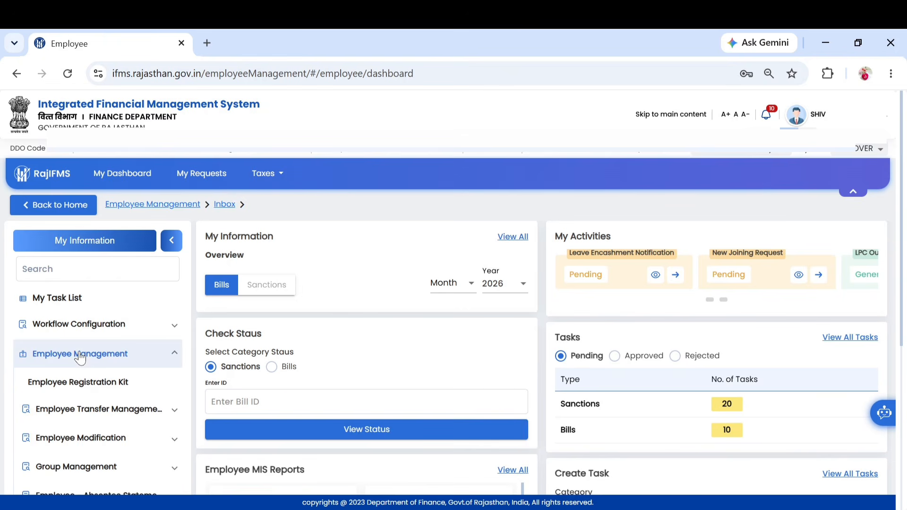
pyautogui.scroll(-2, 80, 357)
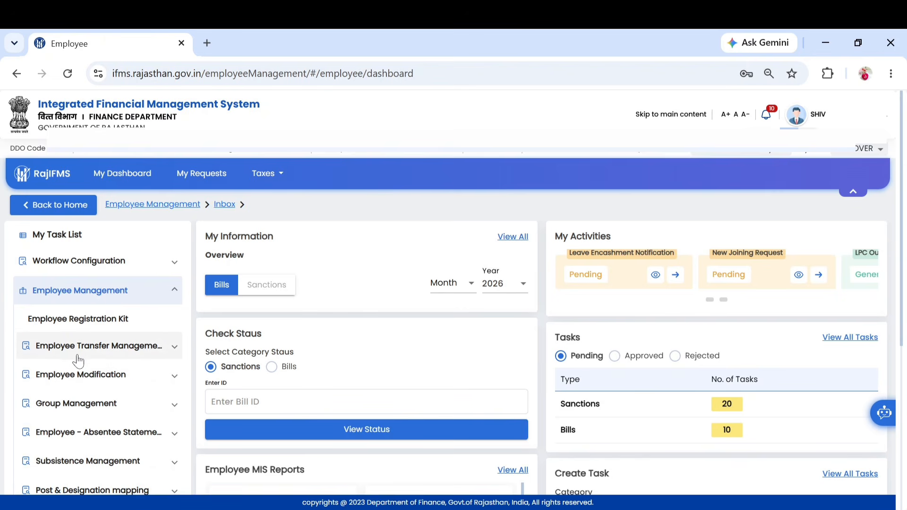
pyautogui.click(78, 357)
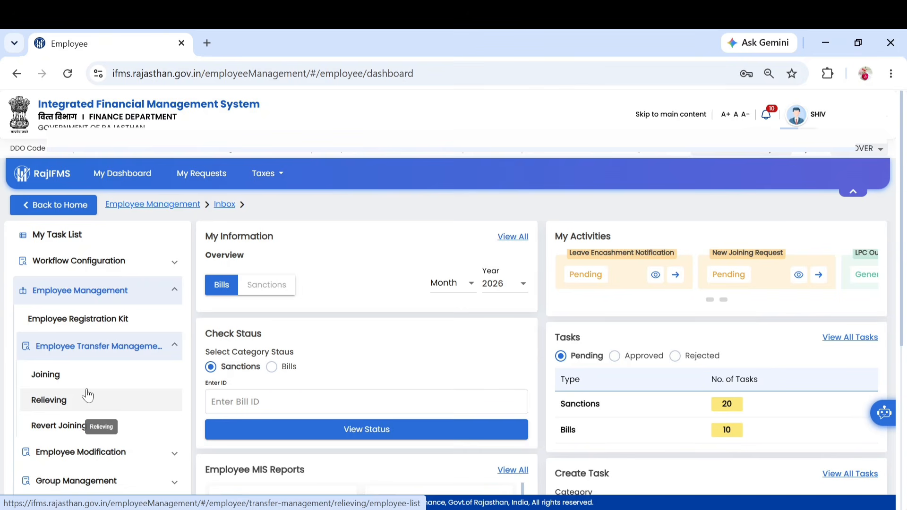
# Step: Open the Relieving employee list and switch the search to All employees
pyautogui.click(87, 395)
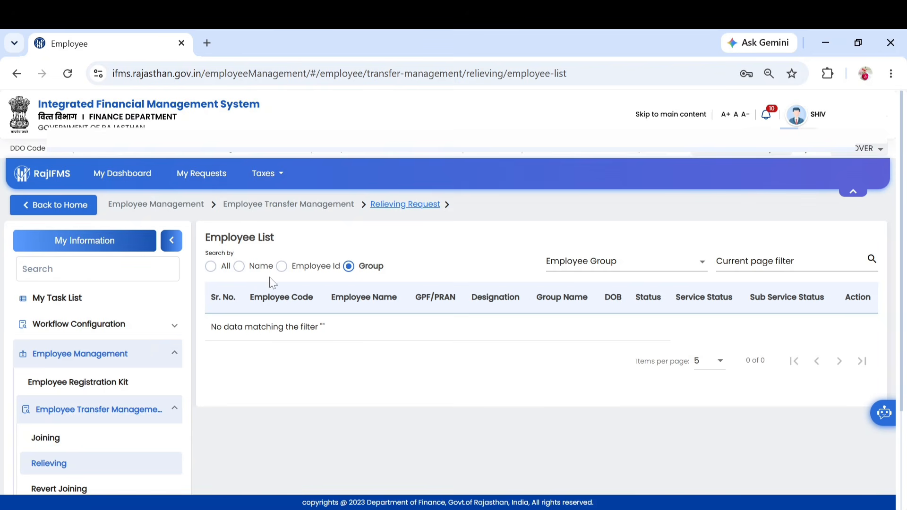
pyautogui.click(210, 267)
pyautogui.click(211, 267)
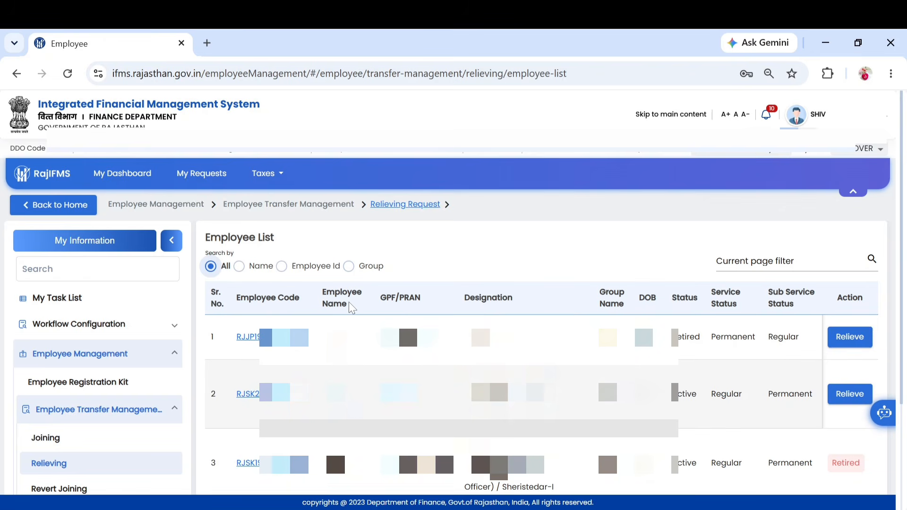
# Step: Set 100 items per page so all 7 employees appear on one page
pyautogui.scroll(-2, 352, 308)
pyautogui.scroll(-2, 445, 342)
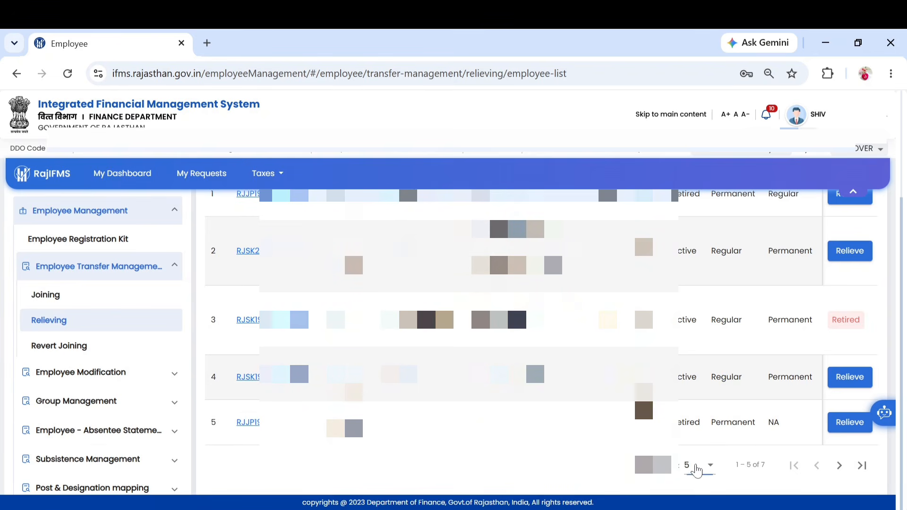
pyautogui.click(695, 471)
pyautogui.click(692, 459)
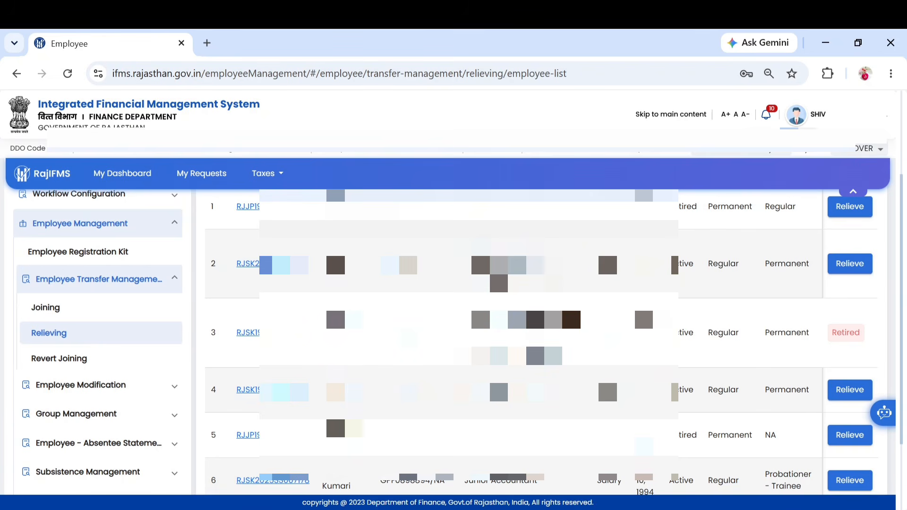
pyautogui.scroll(-3, 543, 340)
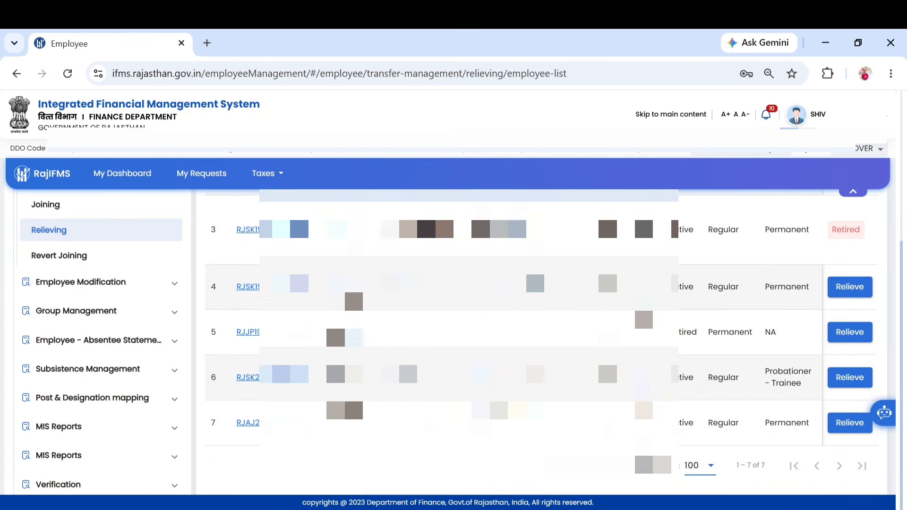
pyautogui.scroll(3, 606, 212)
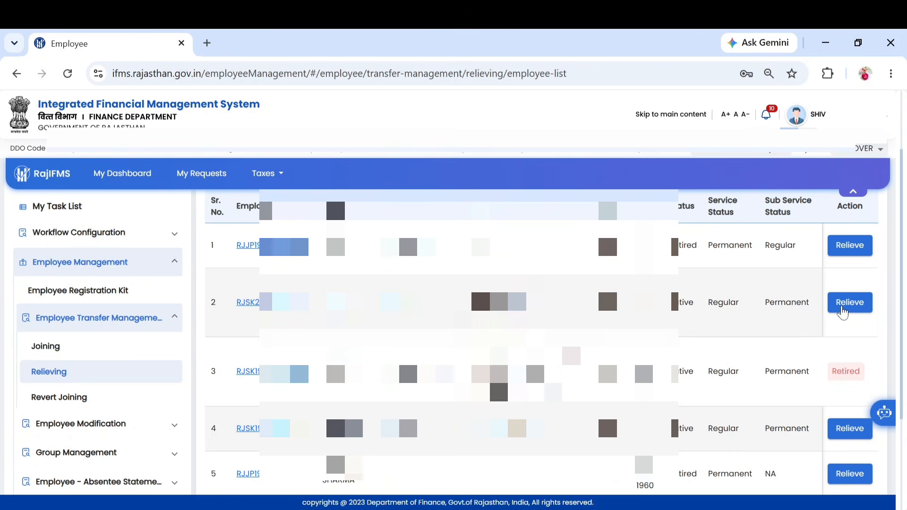
# Step: Start relieving the second employee, keeping Govt Office as the system for transfer
pyautogui.click(842, 305)
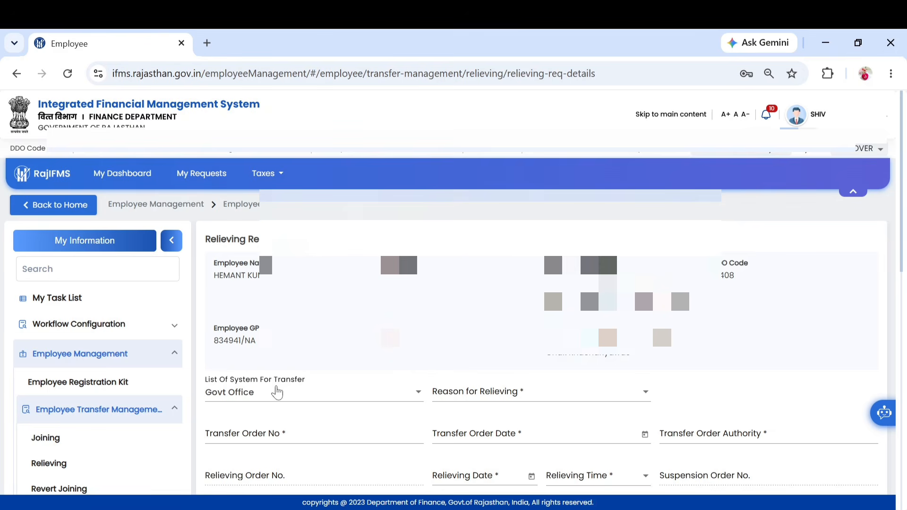
pyautogui.click(276, 392)
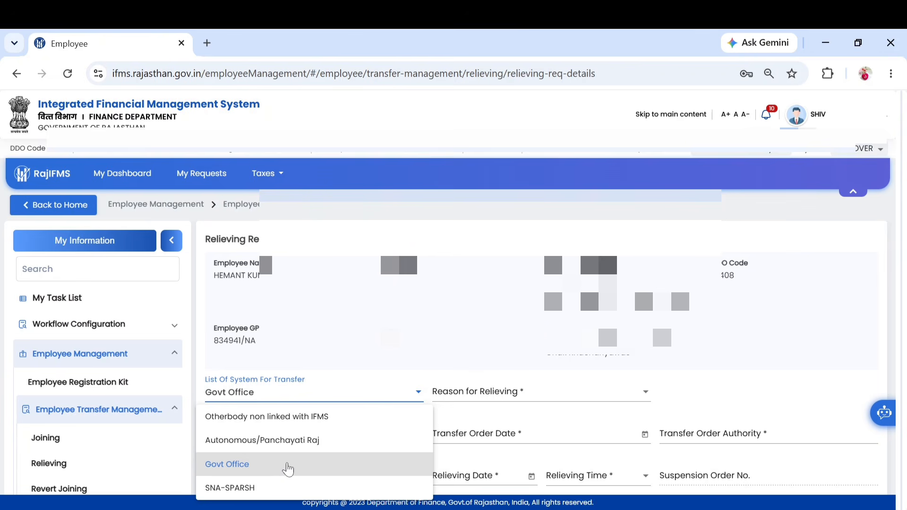
pyautogui.click(288, 469)
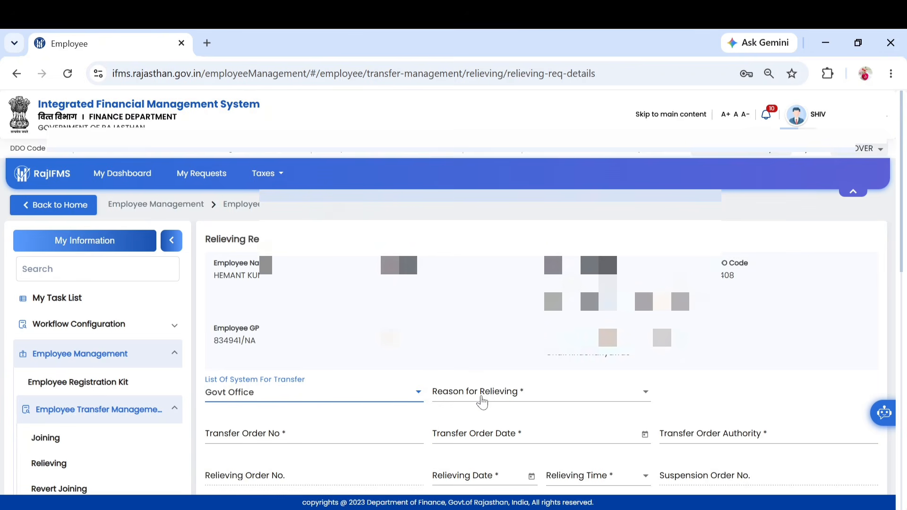
# Step: Choose General Transfer as the relieving reason and Forenoon as the relieving time
pyautogui.click(481, 400)
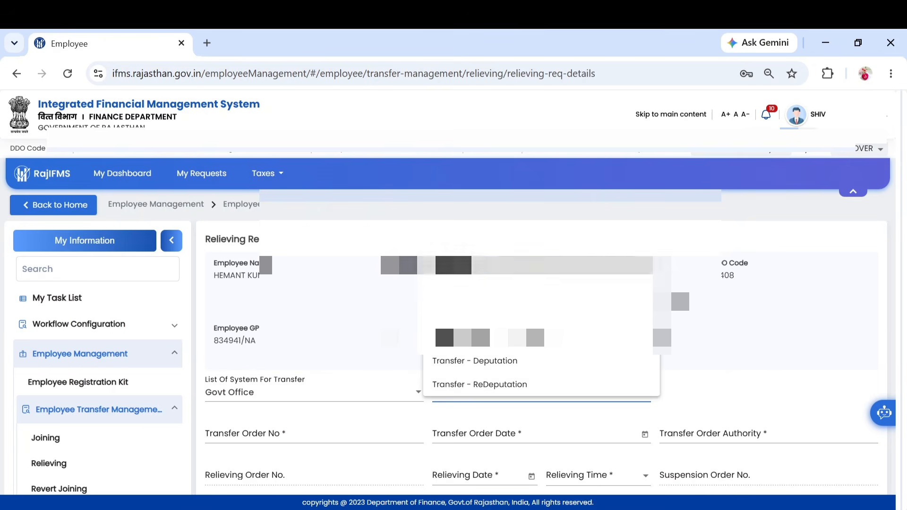
pyautogui.click(462, 266)
pyautogui.scroll(-2, 429, 357)
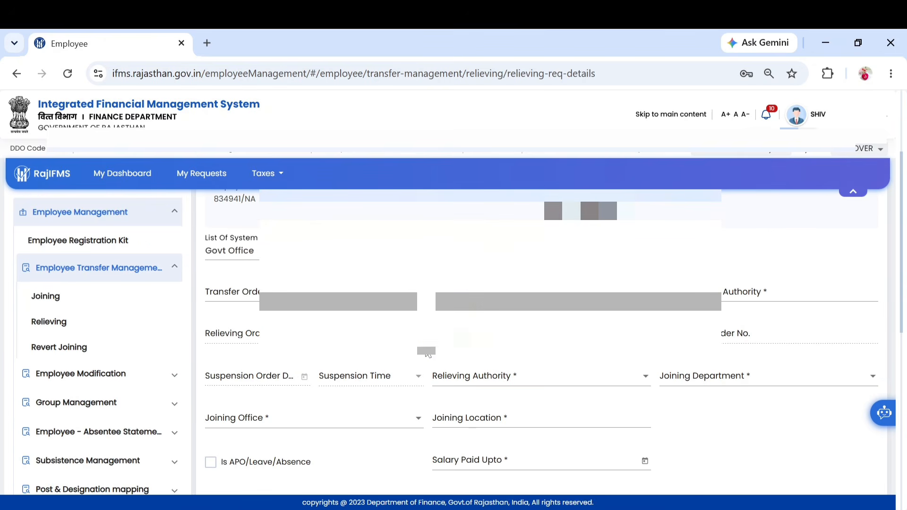
pyautogui.scroll(-1, 307, 222)
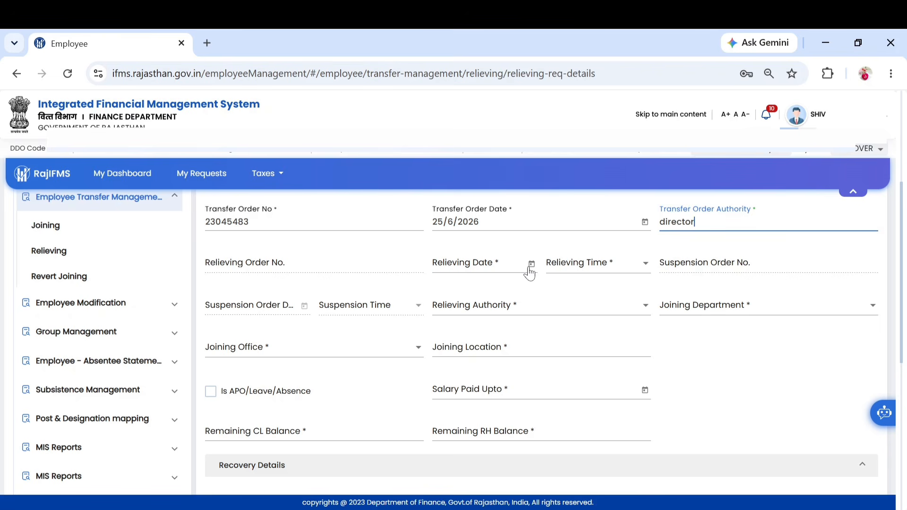
pyautogui.click(567, 269)
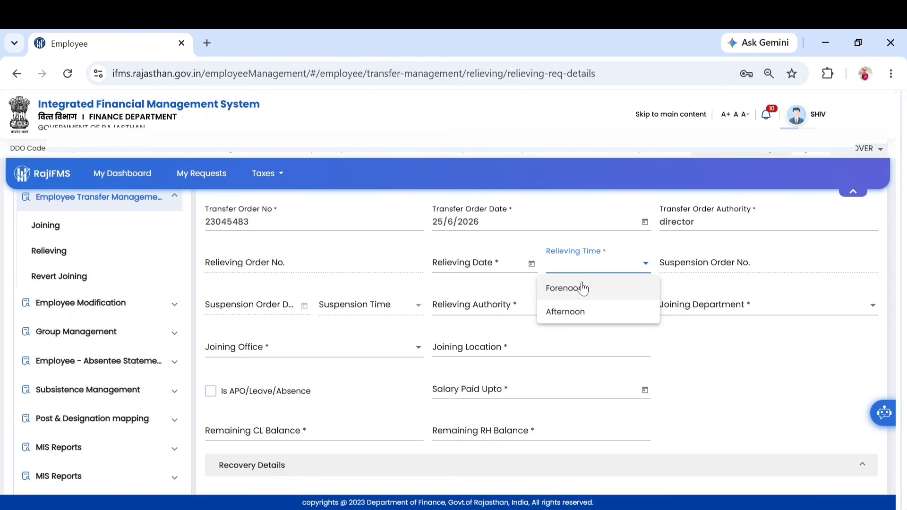
pyautogui.click(682, 287)
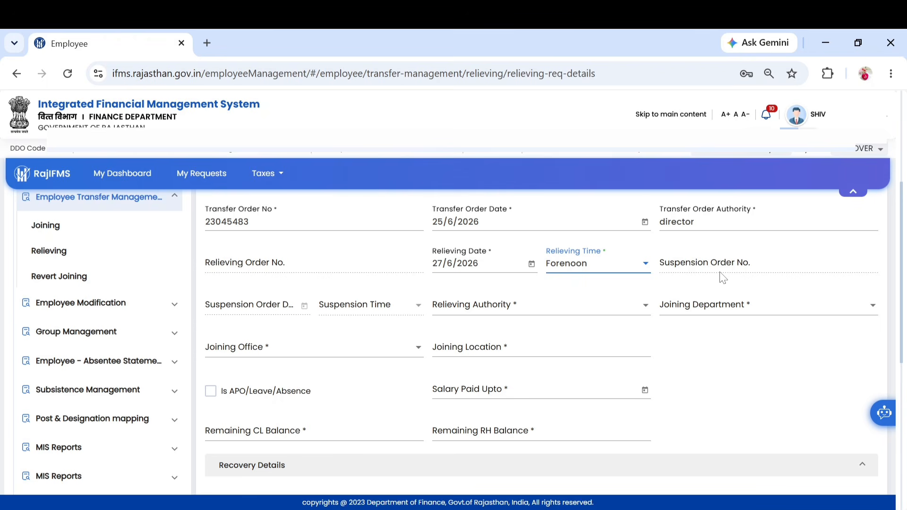
# Step: Set HOD as relieving authority and Sanskrit Education Department, Jaipur(92) as joining department
pyautogui.click(516, 316)
pyautogui.click(507, 339)
pyautogui.click(679, 313)
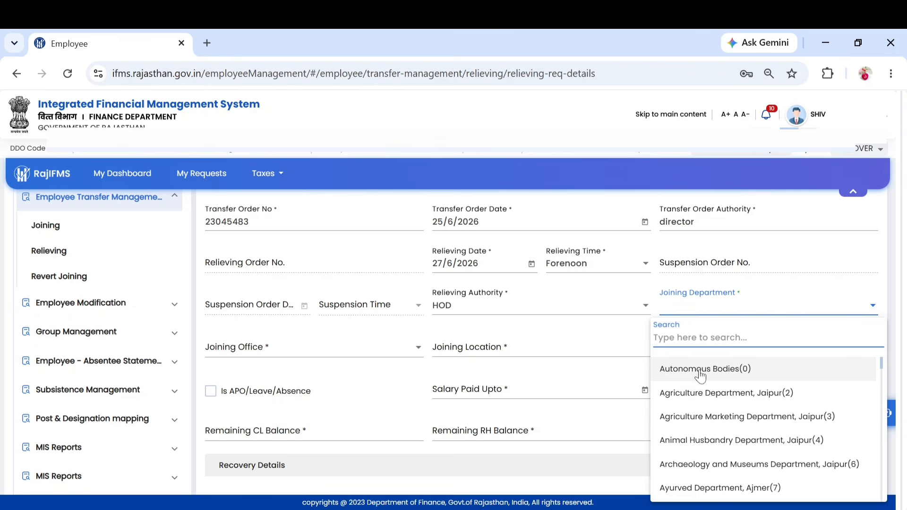
pyautogui.write('sanskrit')
pyautogui.click(729, 371)
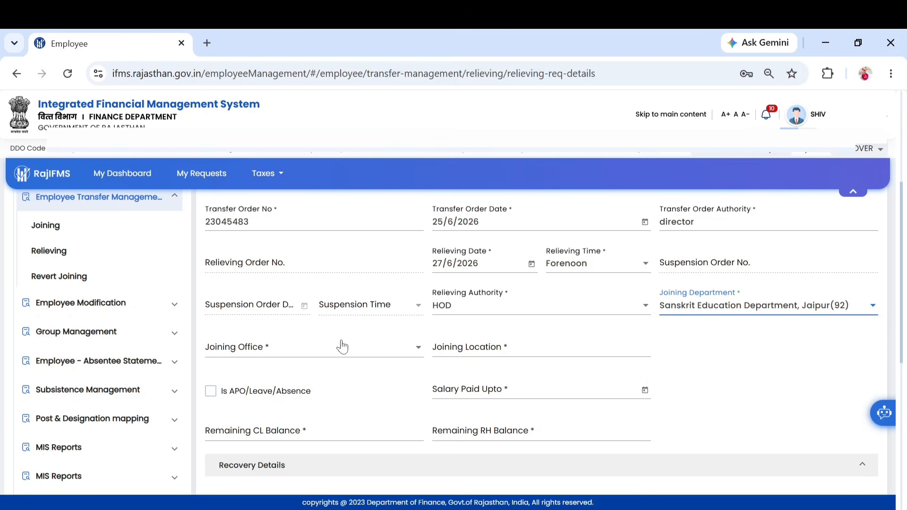
# Step: Choose the employee's new joining office and enter the joining location starting with 'j'
pyautogui.click(325, 353)
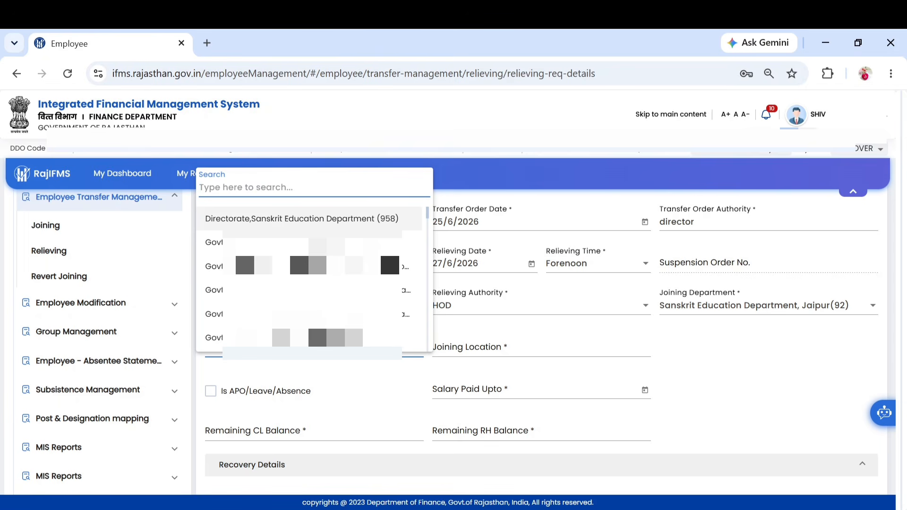
pyautogui.click(332, 341)
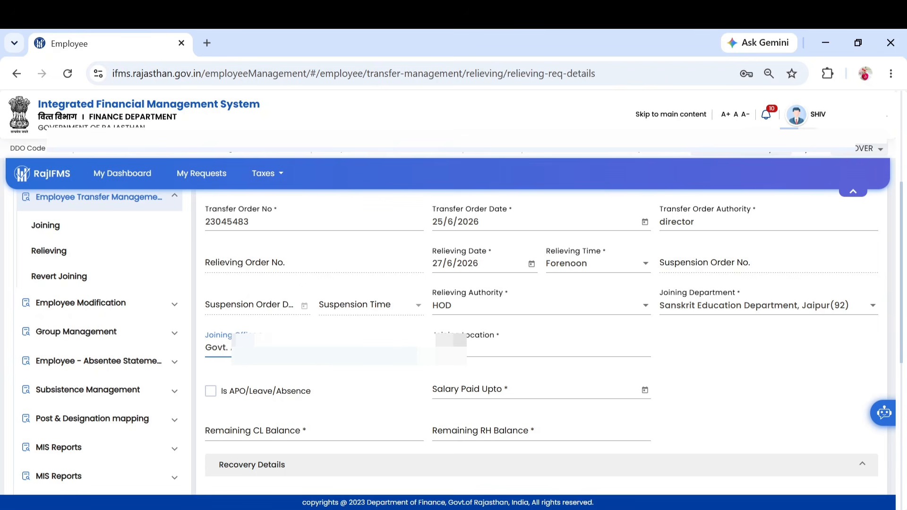
pyautogui.click(541, 348)
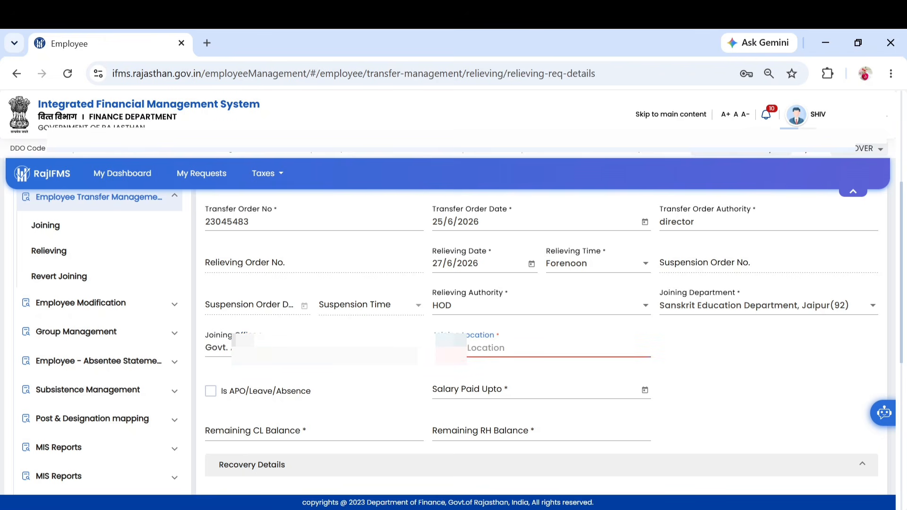
pyautogui.write('j')
# Step: Set salary paid upto to 30/6/2026
pyautogui.click(523, 395)
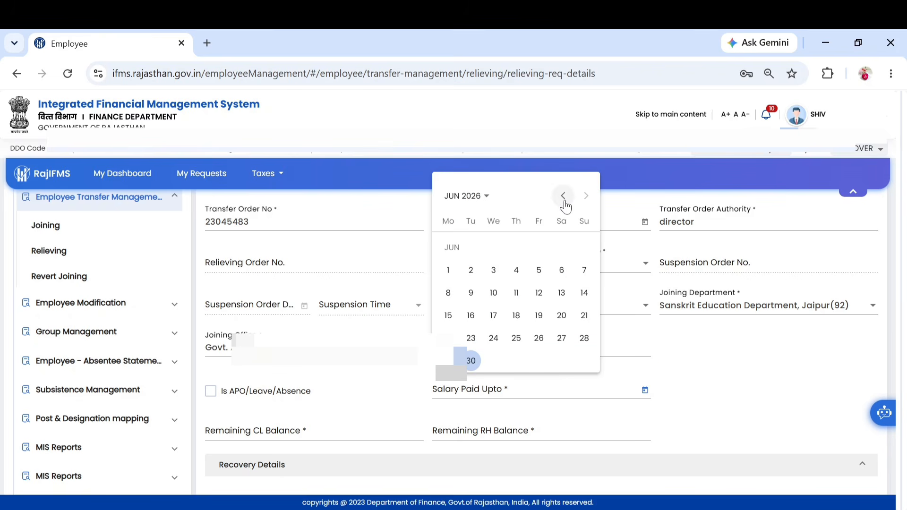
pyautogui.click(471, 361)
pyautogui.scroll(-2, 443, 248)
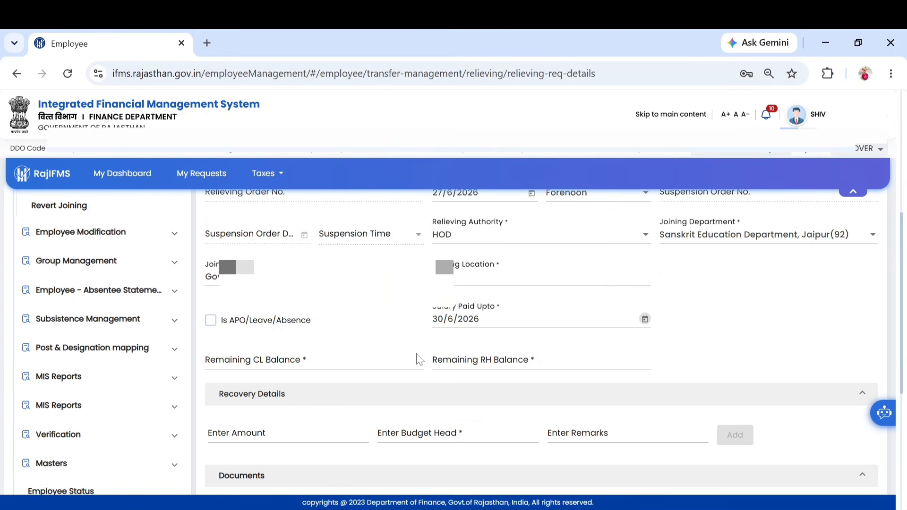
# Step: Enter a remaining CL balance of 11 and RH balance of 0
pyautogui.click(303, 360)
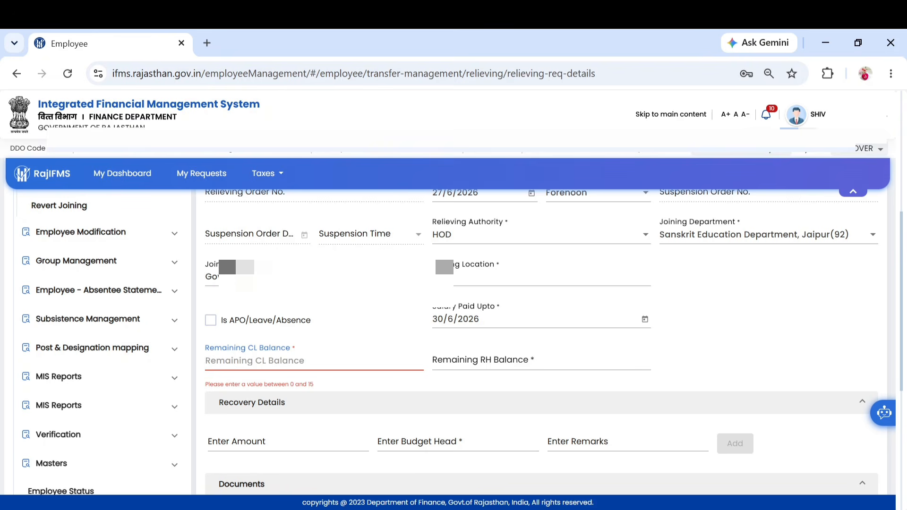
pyautogui.write('11')
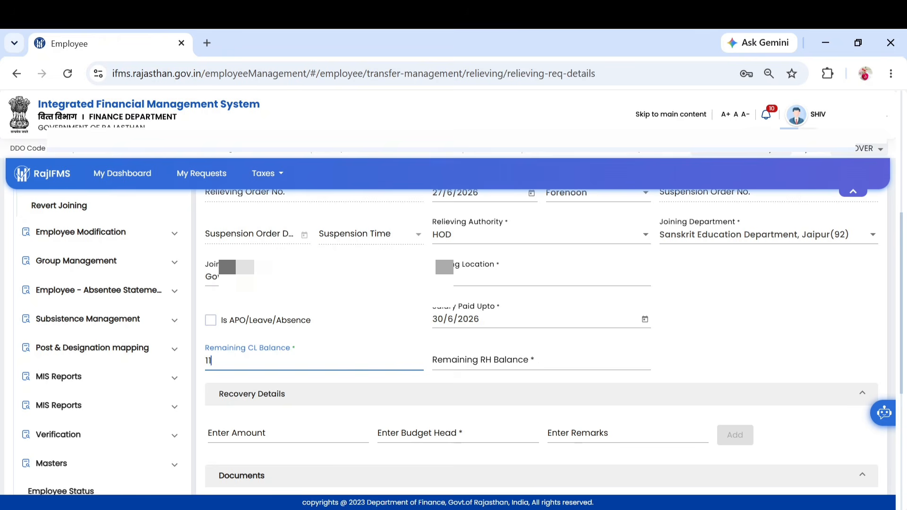
pyautogui.click(524, 367)
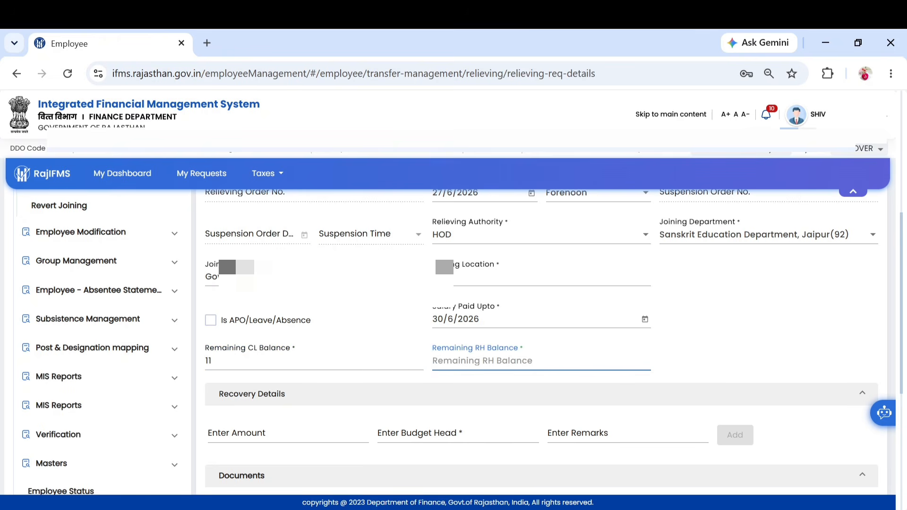
pyautogui.write('0')
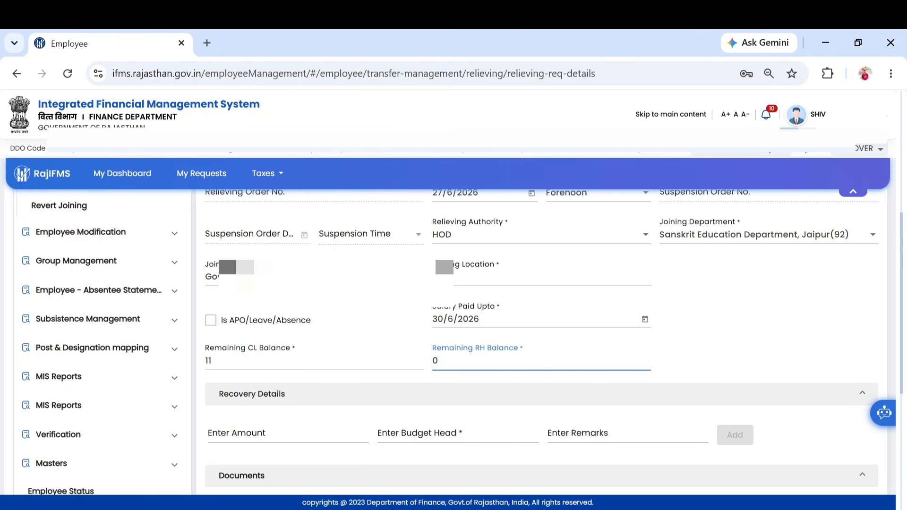
pyautogui.scroll(-1, 538, 374)
pyautogui.scroll(-1, 537, 375)
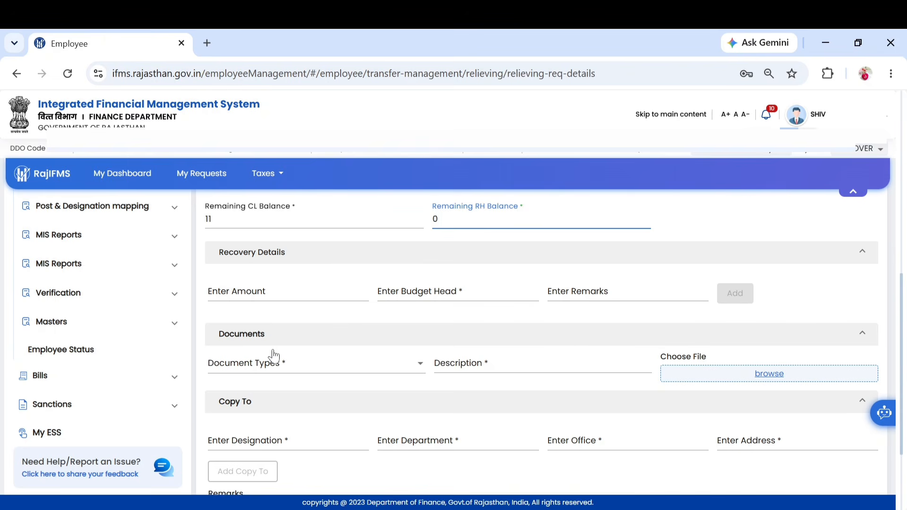
# Step: Set the document type to Transfer Order with description 'transfer order'
pyautogui.click(283, 368)
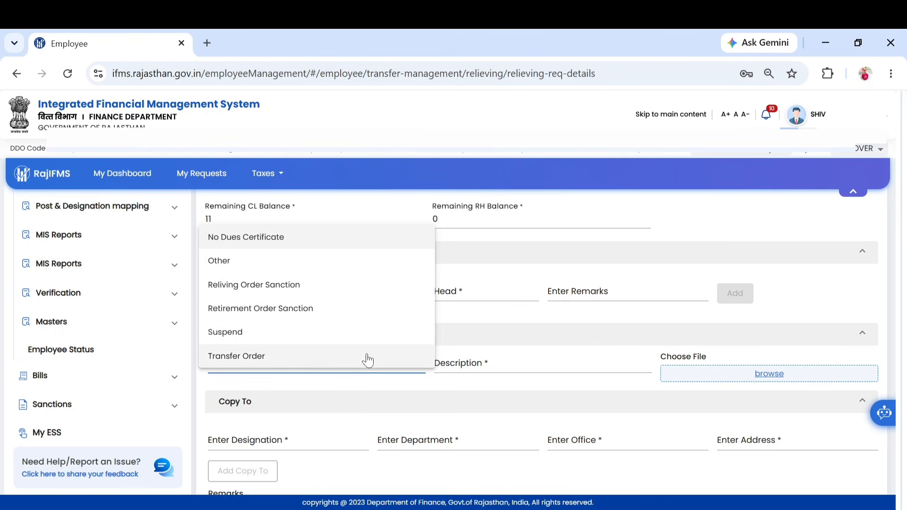
pyautogui.click(270, 361)
pyautogui.click(460, 363)
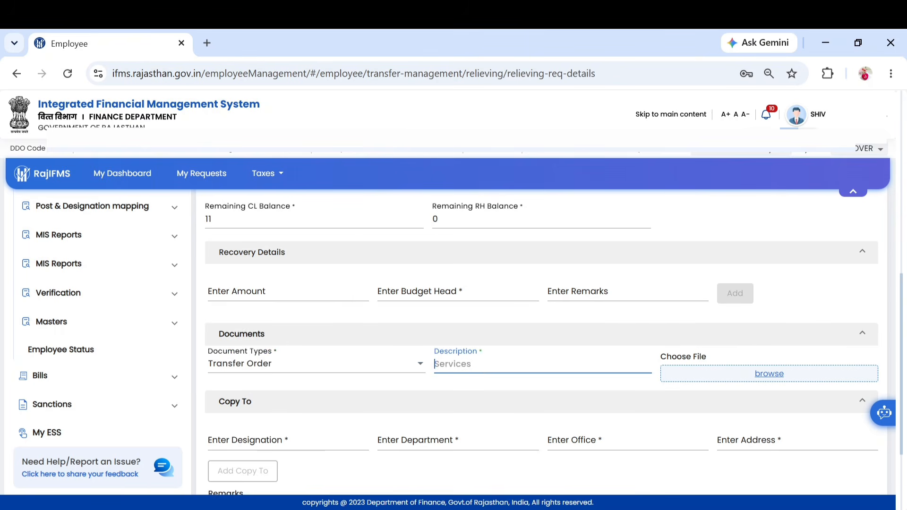
pyautogui.write('transfer order')
# Step: Attach the relieving order PDF from the Downloads folder
pyautogui.click(760, 376)
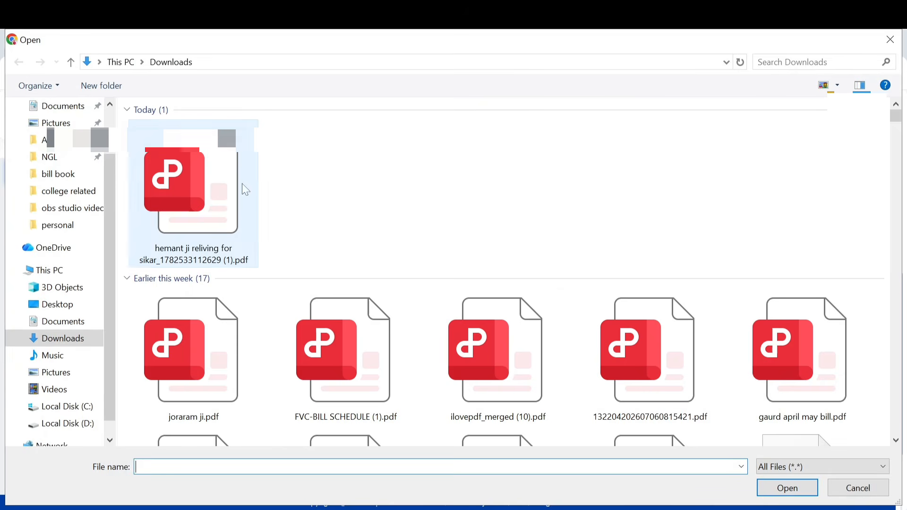
pyautogui.click(243, 189)
pyautogui.click(782, 485)
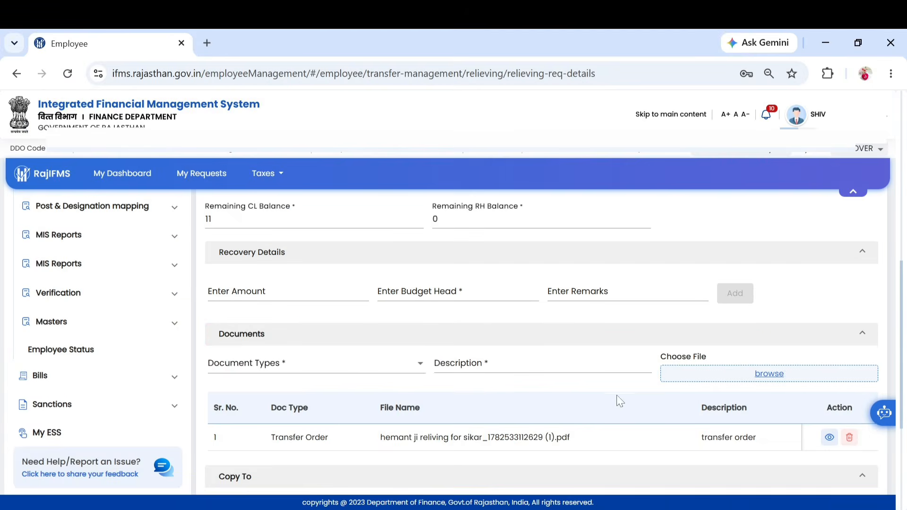
pyautogui.scroll(-3, 614, 397)
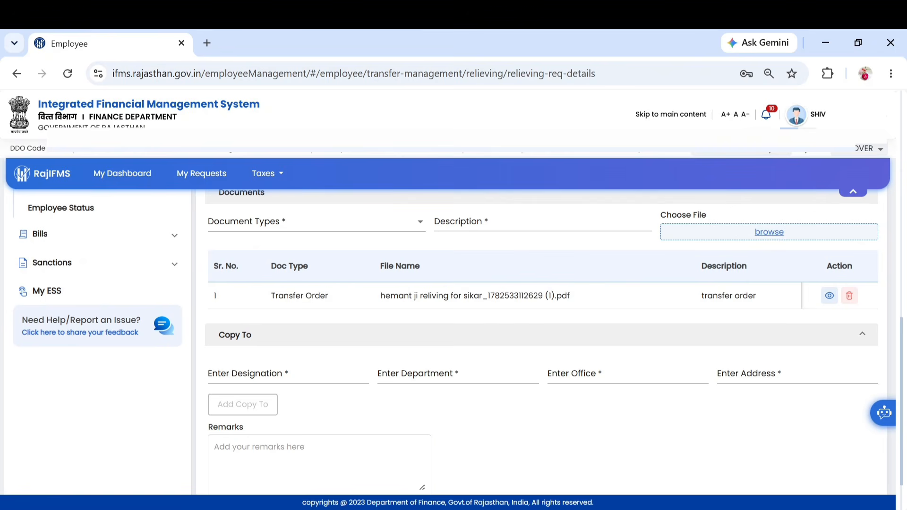
# Step: Add copy-to recipients director, ATO, Administrative officer, Establishment, principal and remark 'id Transfer'
pyautogui.click(297, 363)
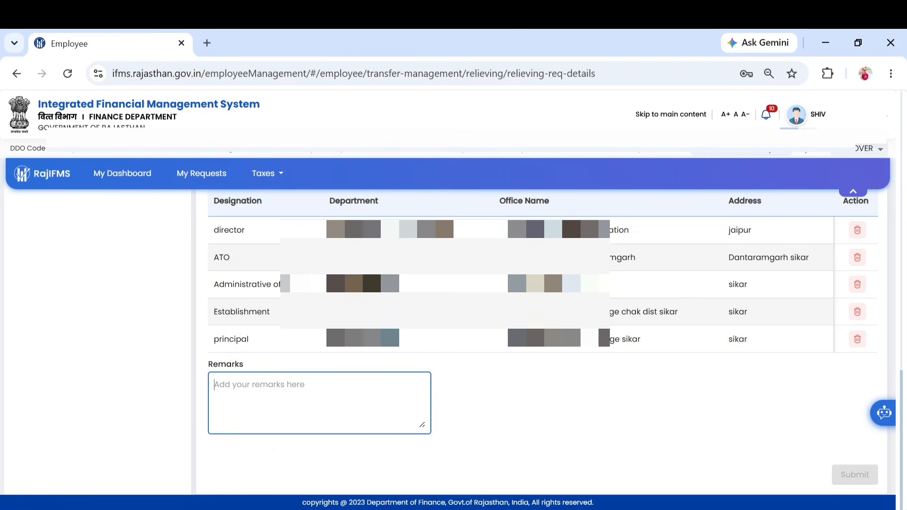
pyautogui.write('id Tr')
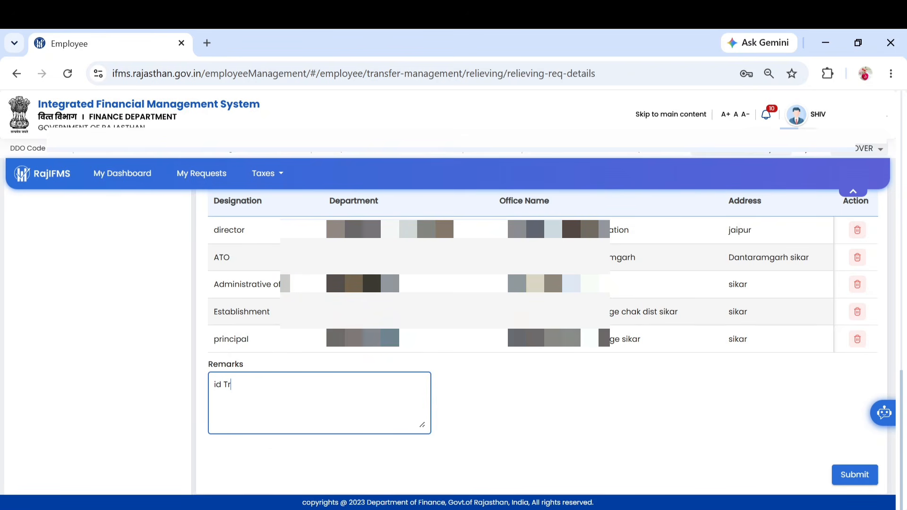
pyautogui.write('ansfer')
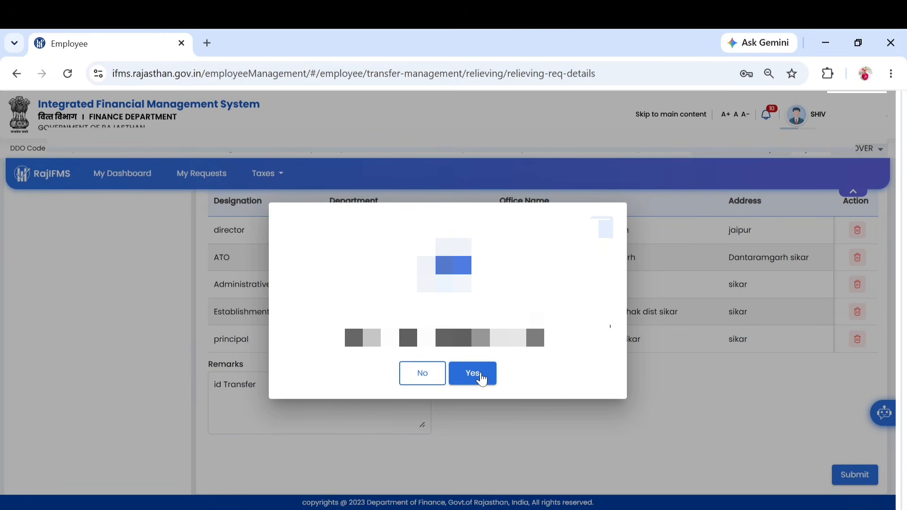
# Step: Confirm the submission and review the two-page relieving order for 27/06/2026 forenoon
pyautogui.click(480, 374)
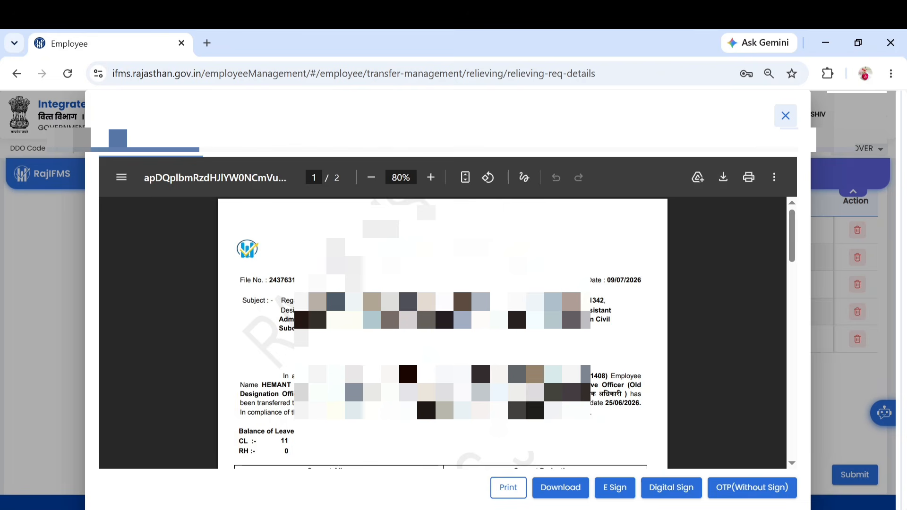
pyautogui.scroll(-8, 424, 394)
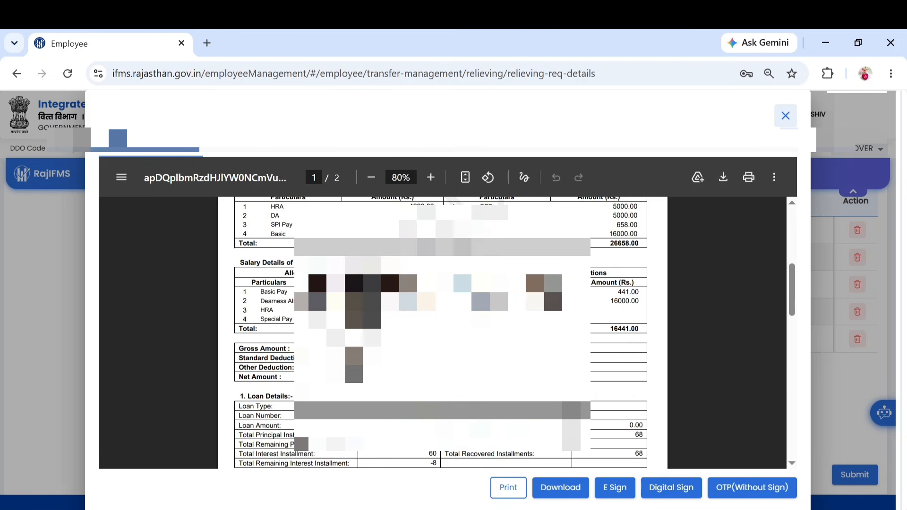
pyautogui.scroll(3, 550, 285)
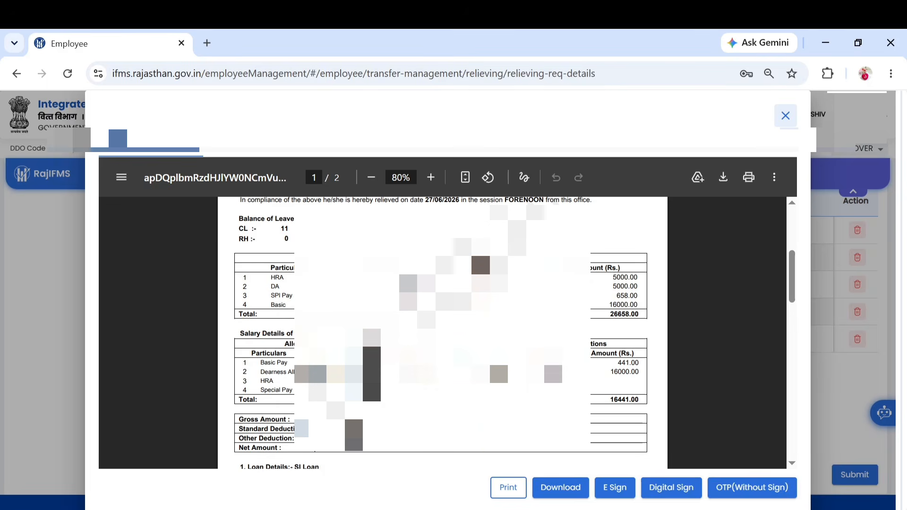
pyautogui.scroll(-5, 442, 331)
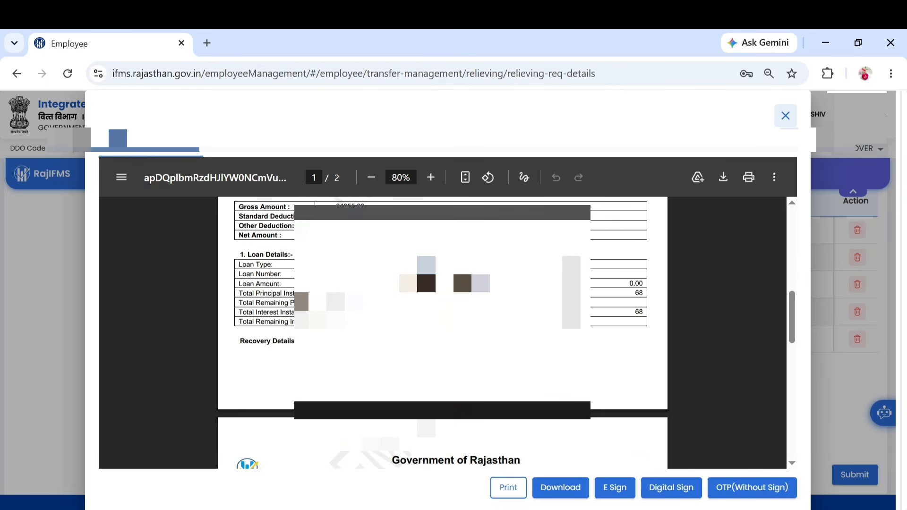
pyautogui.scroll(-2, 443, 330)
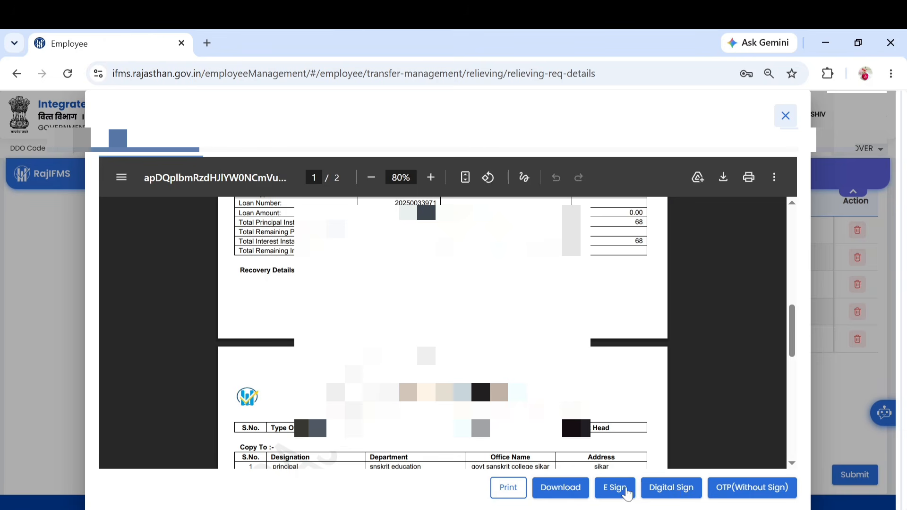
# Step: E-sign the relieving order by giving Aadhaar consent and submitting the OTP from the registered mobile
pyautogui.click(616, 487)
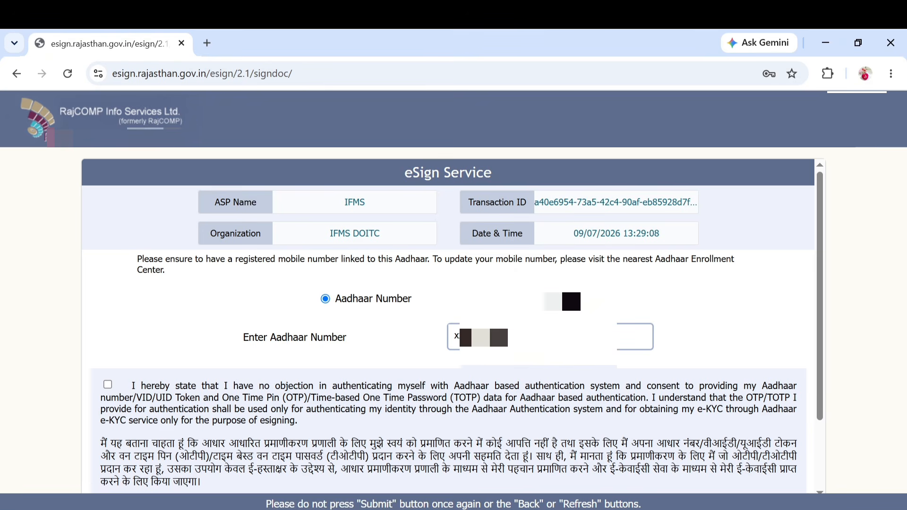
pyautogui.click(109, 386)
pyautogui.scroll(-2, 340, 410)
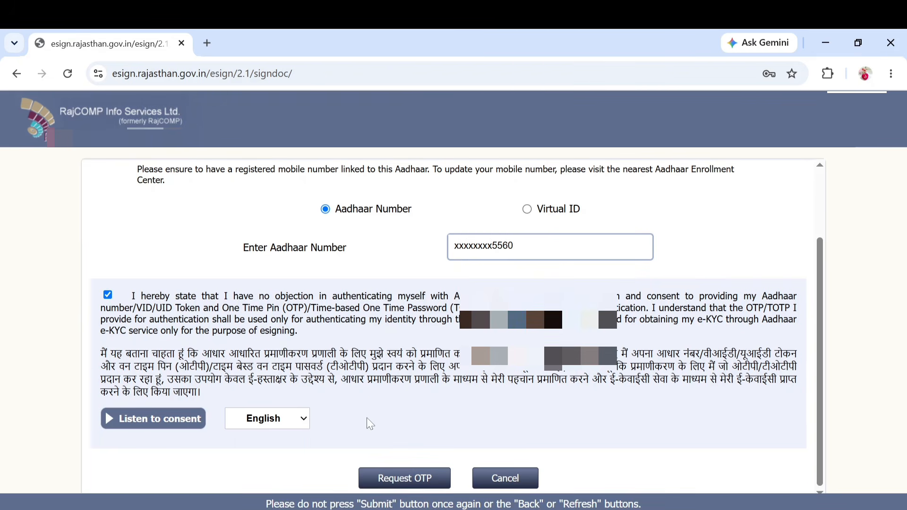
pyautogui.click(401, 481)
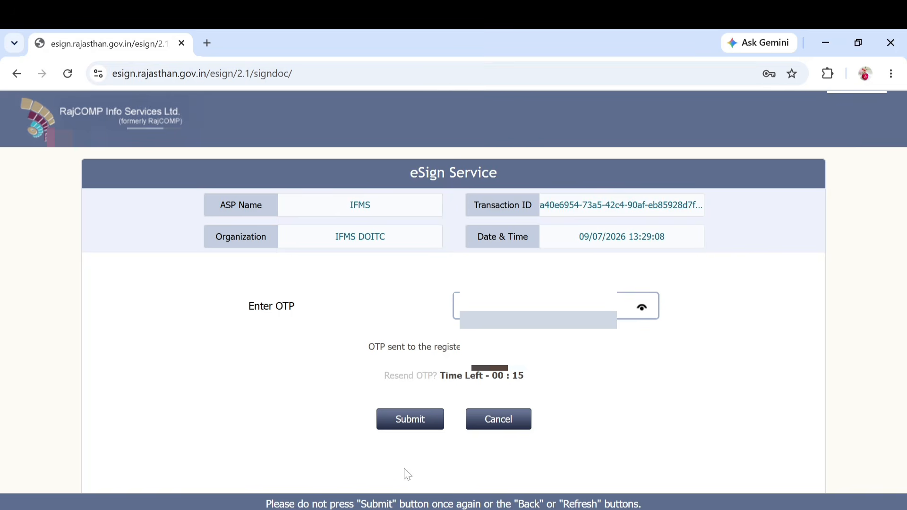
pyautogui.click(538, 306)
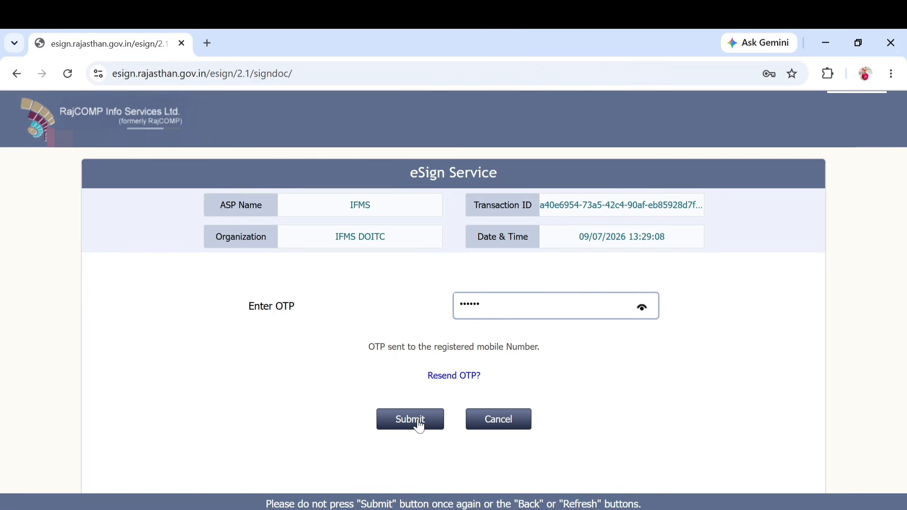
pyautogui.click(417, 420)
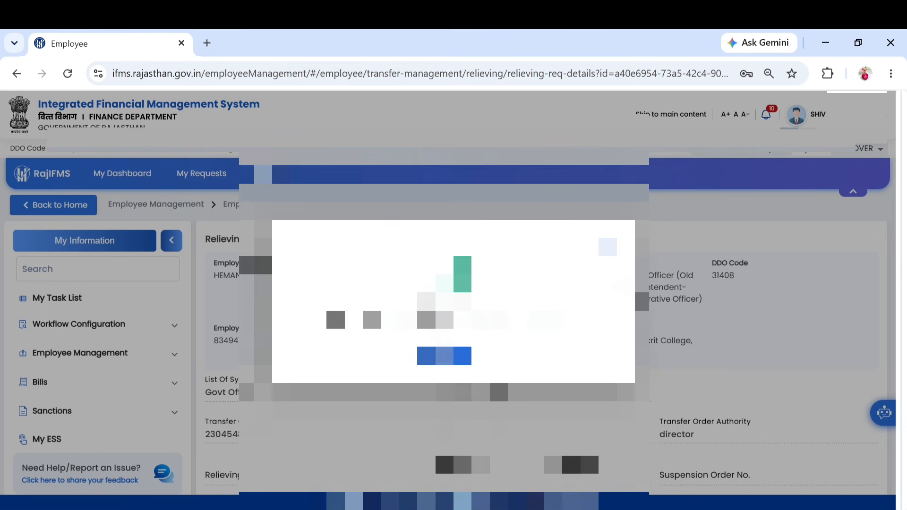
pyautogui.click(444, 356)
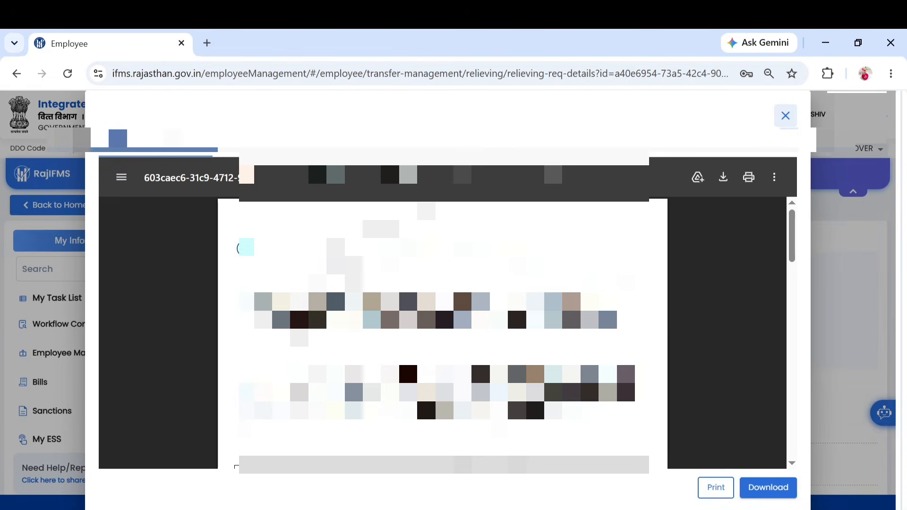
pyautogui.scroll(-5, 424, 394)
pyautogui.scroll(-10, 424, 394)
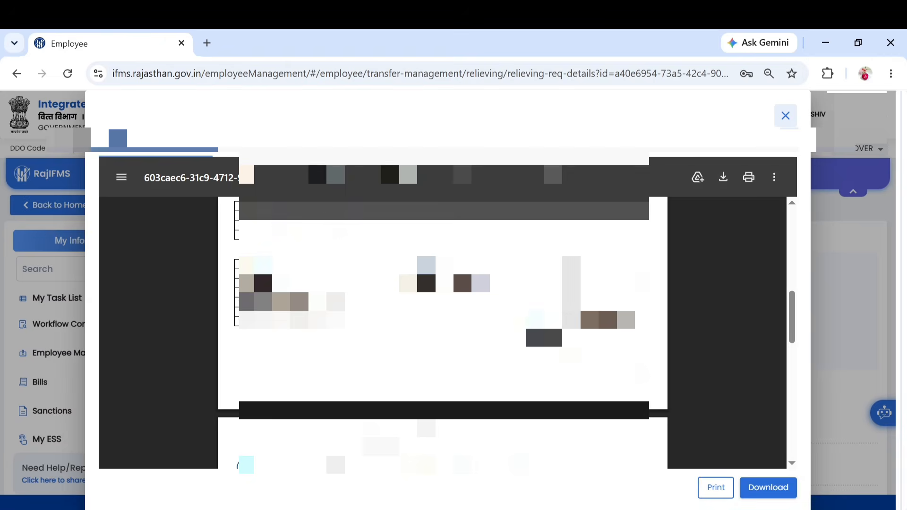
pyautogui.scroll(-10, 672, 417)
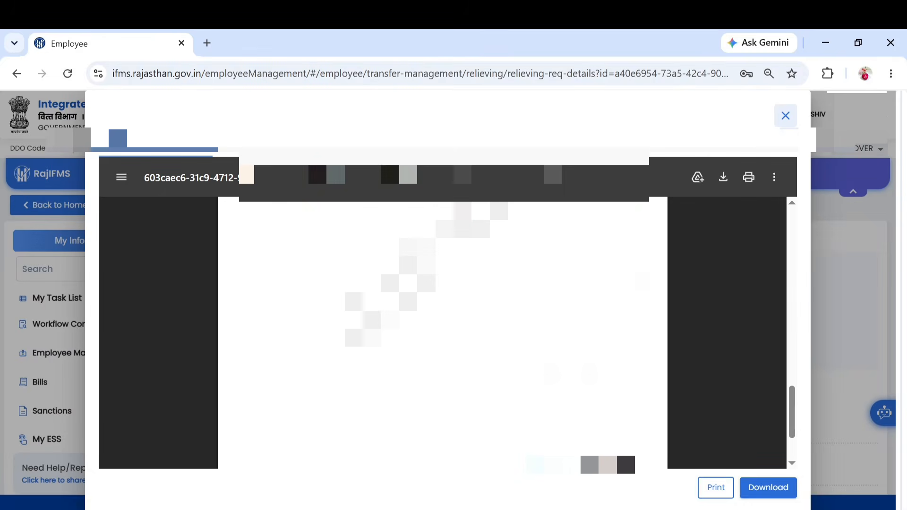
pyautogui.click(767, 488)
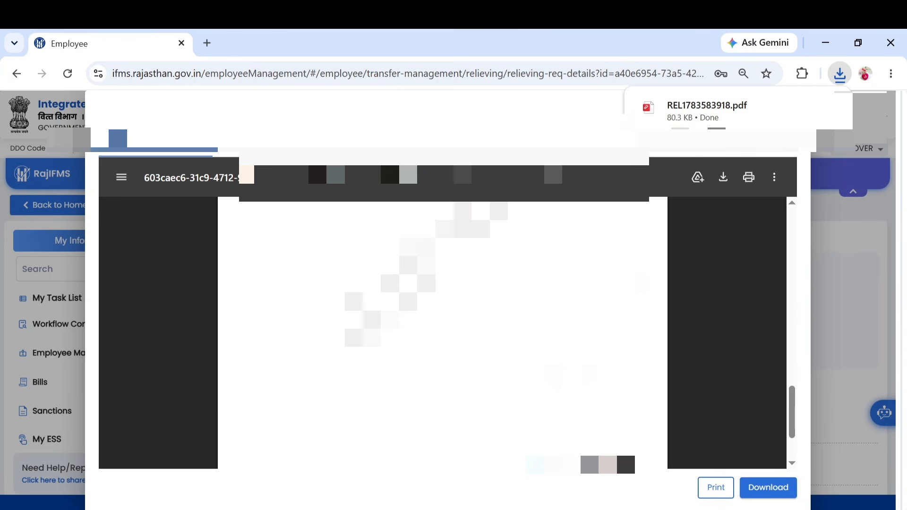
pyautogui.click(732, 106)
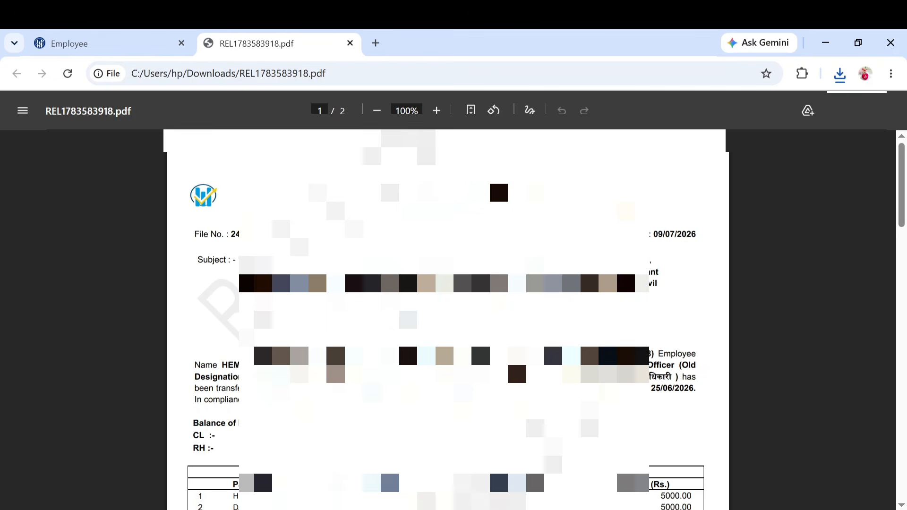
pyautogui.scroll(-3, 722, 233)
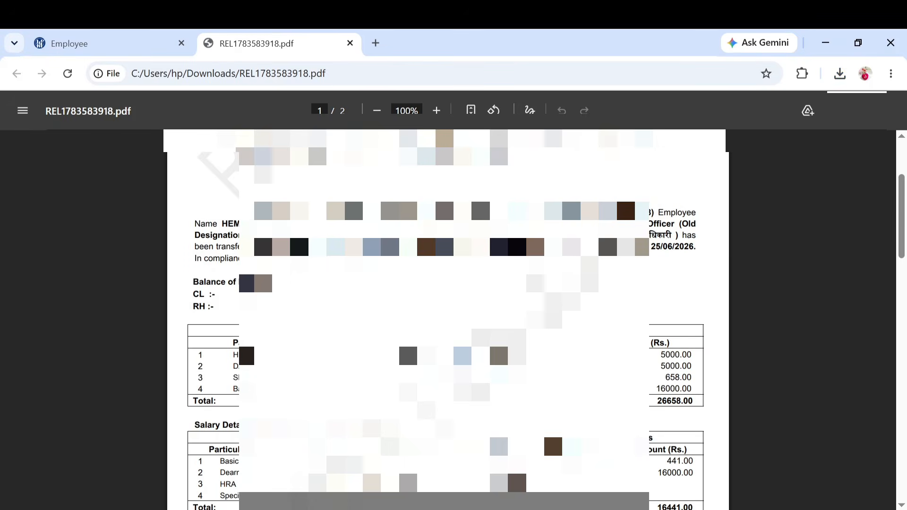
pyautogui.scroll(-5, 447, 319)
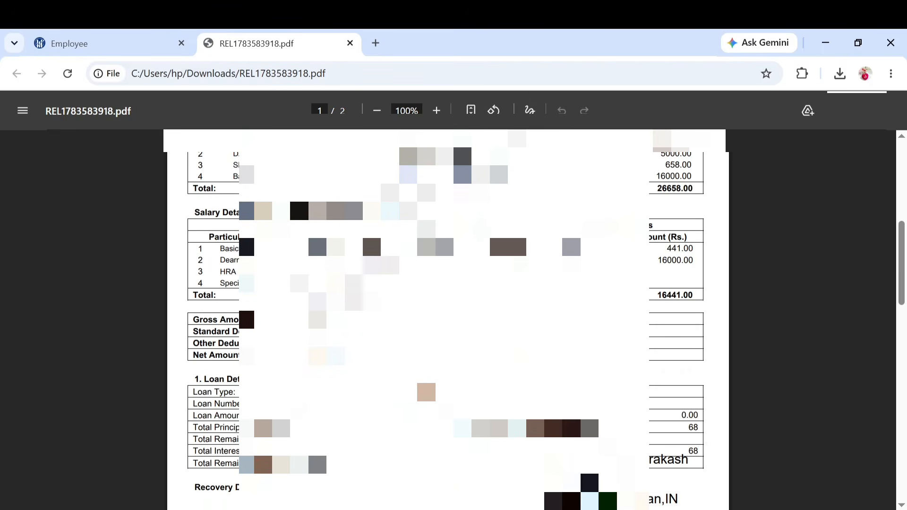